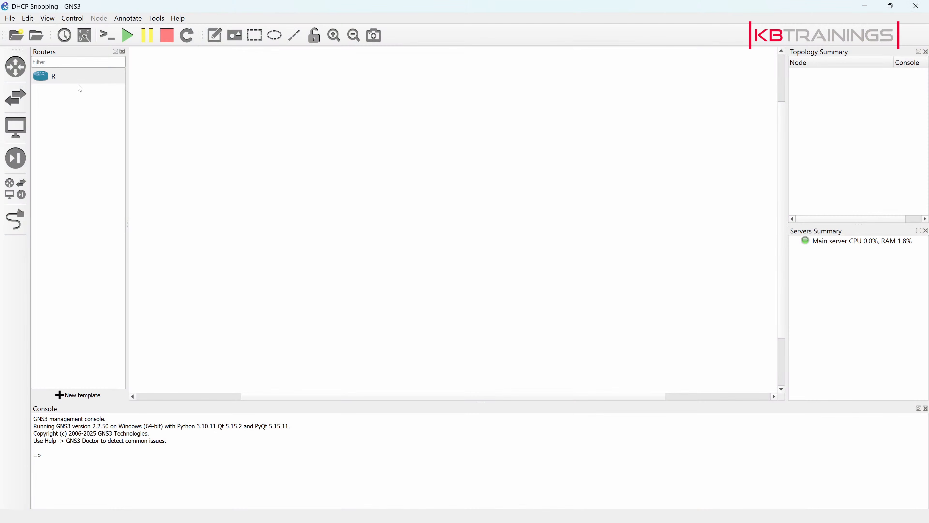
# Add a VPCS end device and a Cisco IOSvL2 15.2 switch side by side in the empty workspace.
pyautogui.click(15, 127)
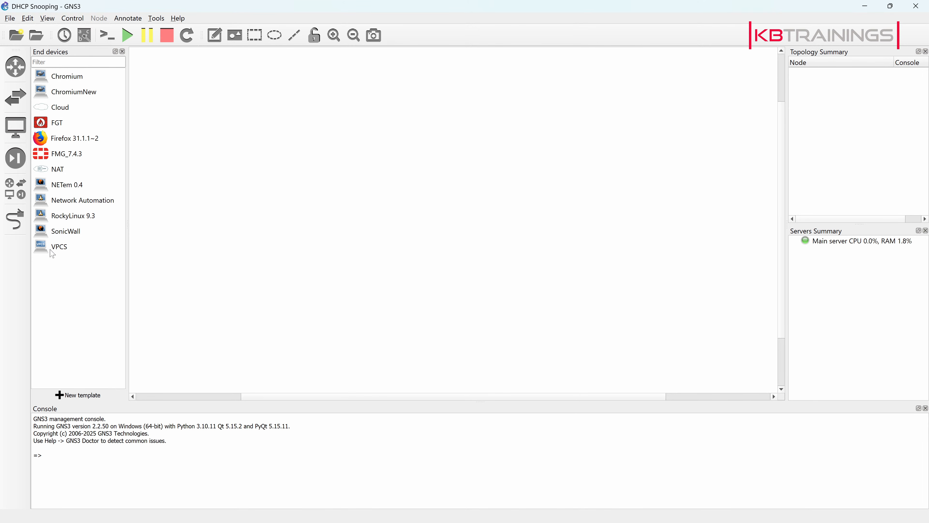
pyautogui.moveTo(61, 245); pyautogui.dragTo(205, 199)
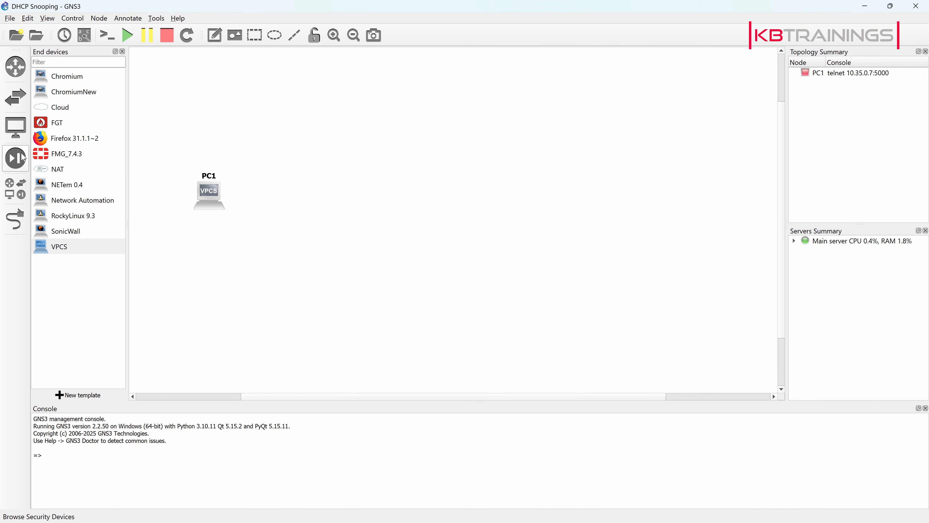
pyautogui.click(15, 97)
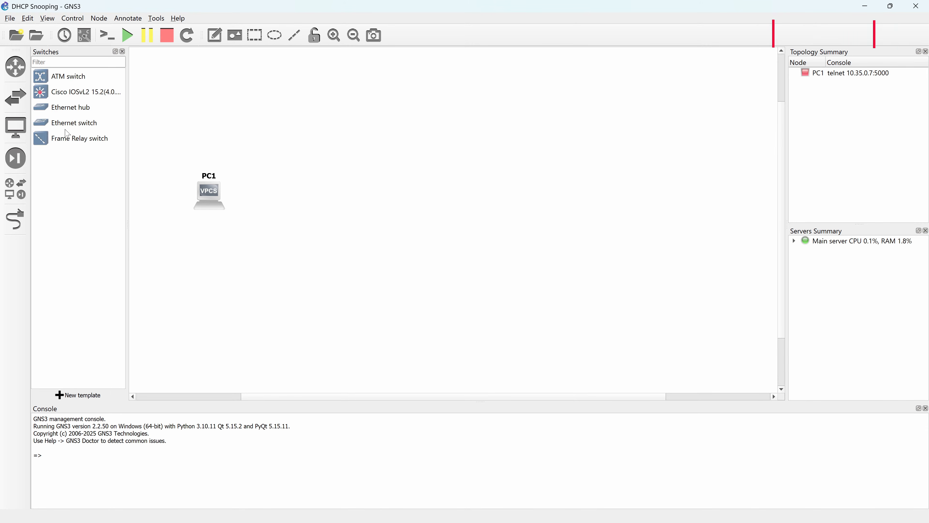
pyautogui.moveTo(44, 97); pyautogui.dragTo(353, 201)
# Change the Cisco switch's hostname to SW.
pyautogui.doubleClick(358, 186)
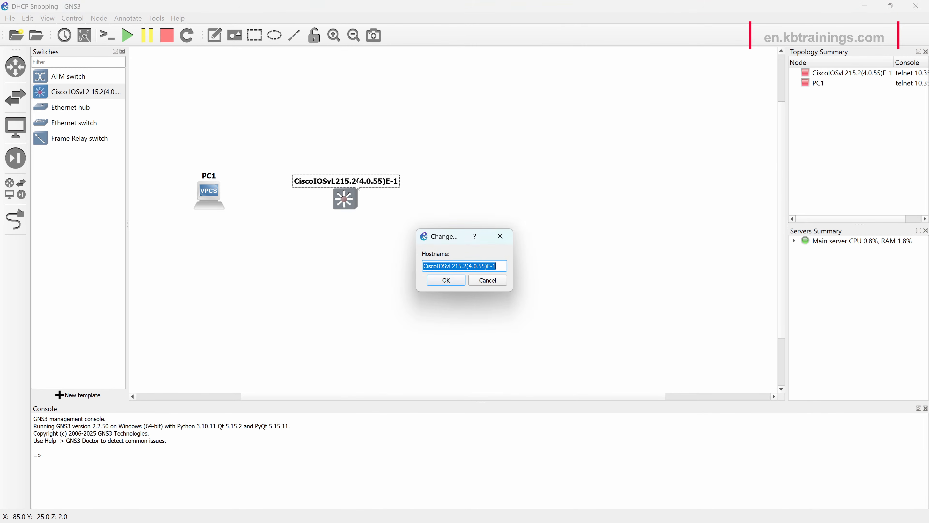
pyautogui.write('sw')
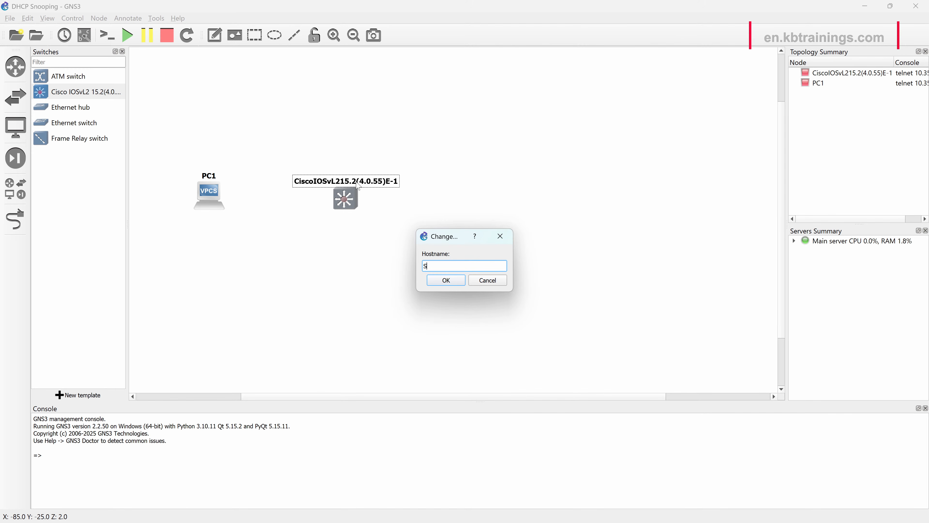
pyautogui.press('Return')
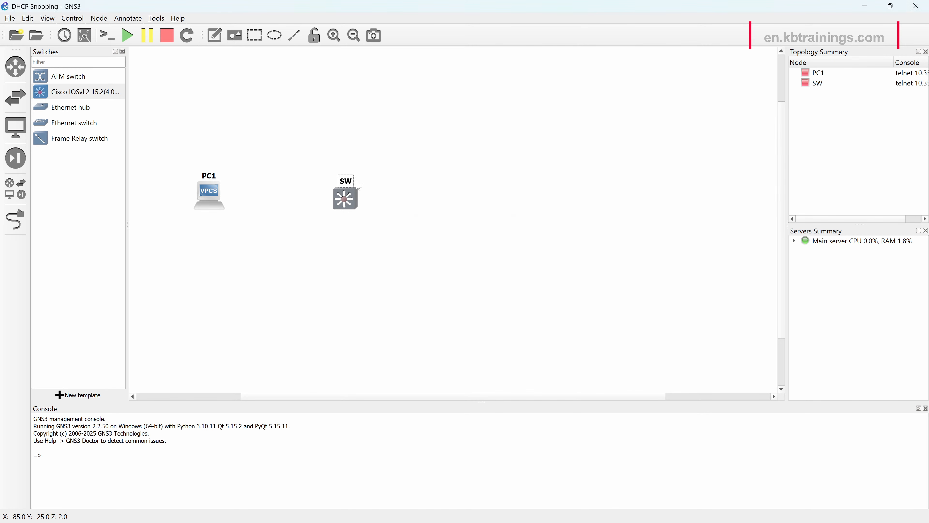
# Add two R routers beyond the switch, one above and one below its level.
pyautogui.click(19, 77)
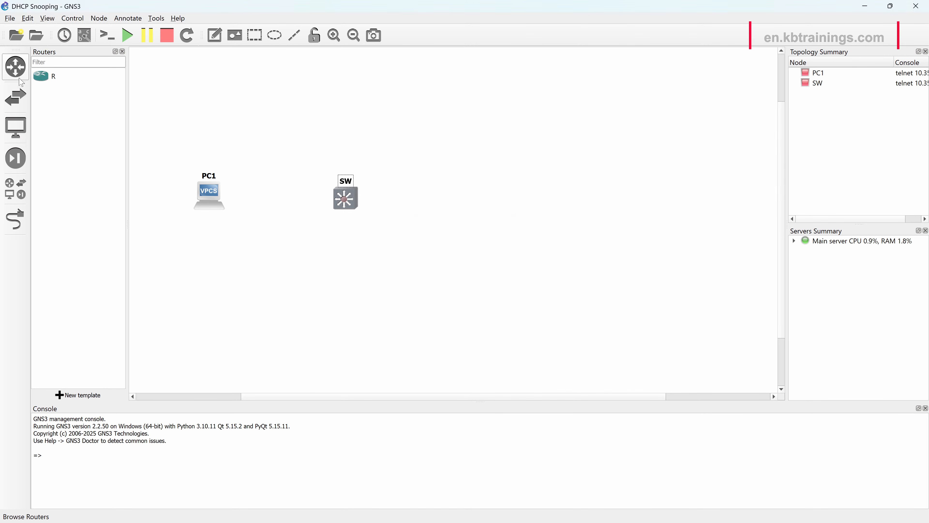
pyautogui.moveTo(47, 76); pyautogui.dragTo(454, 120)
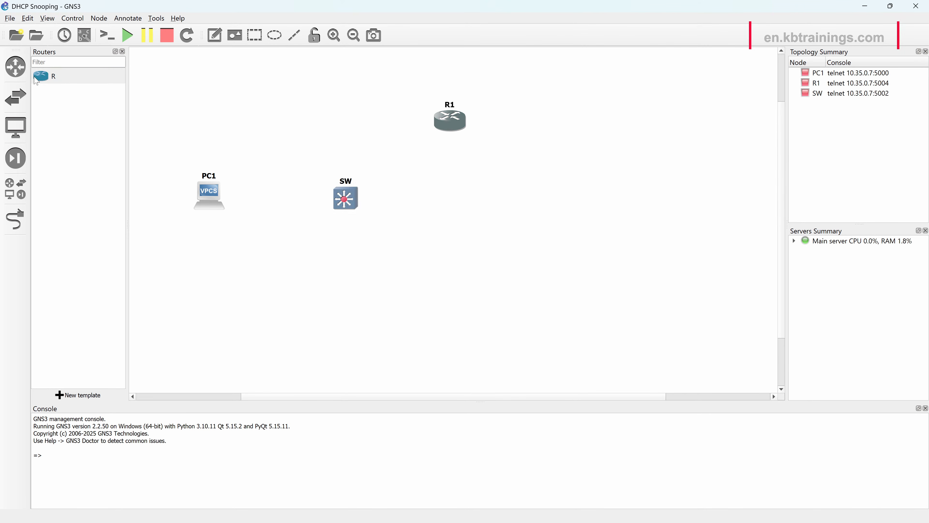
pyautogui.moveTo(37, 81); pyautogui.dragTo(456, 293)
# Try to change the upper router's hostname to GOOD_DHCP.
pyautogui.click(453, 107)
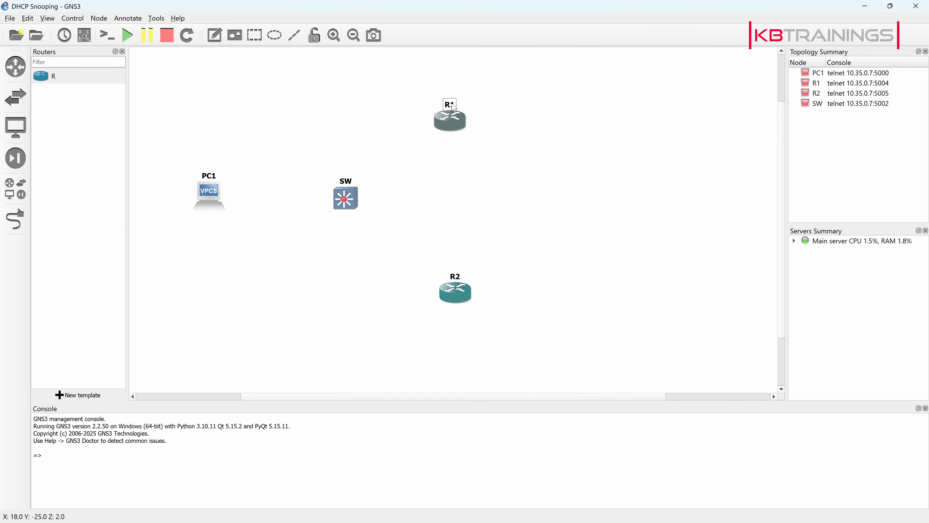
pyautogui.doubleClick(454, 107)
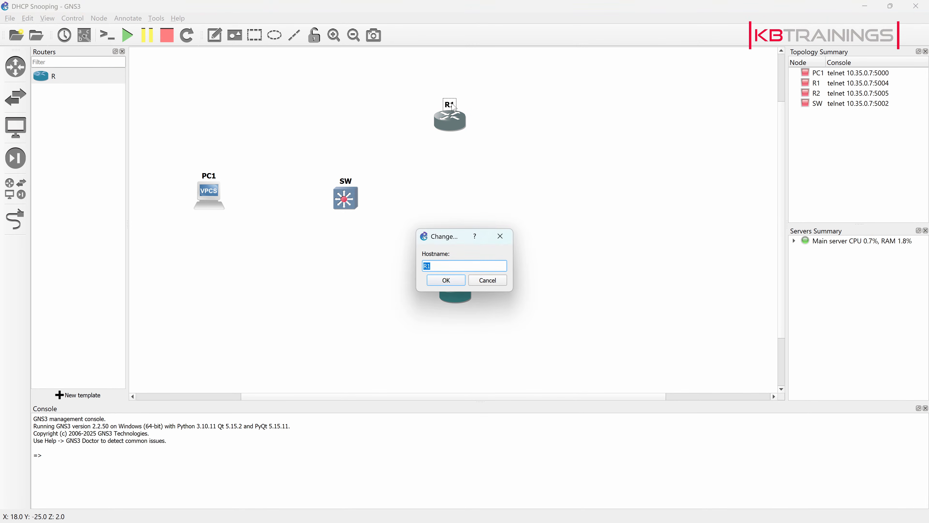
pyautogui.write('GOOD_DHCP')
pyautogui.click(454, 281)
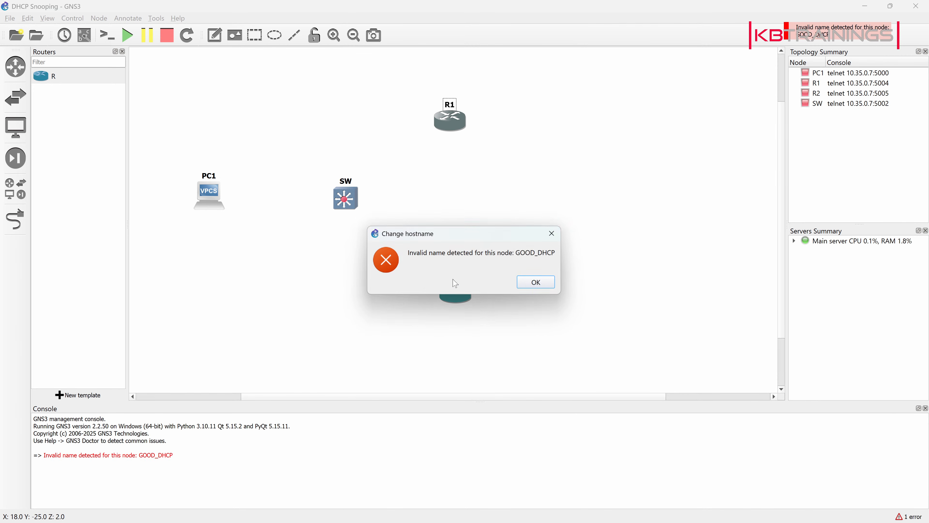
pyautogui.click(536, 282)
# Change the upper router's hostname to GOOD-DHCP.
pyautogui.doubleClick(450, 106)
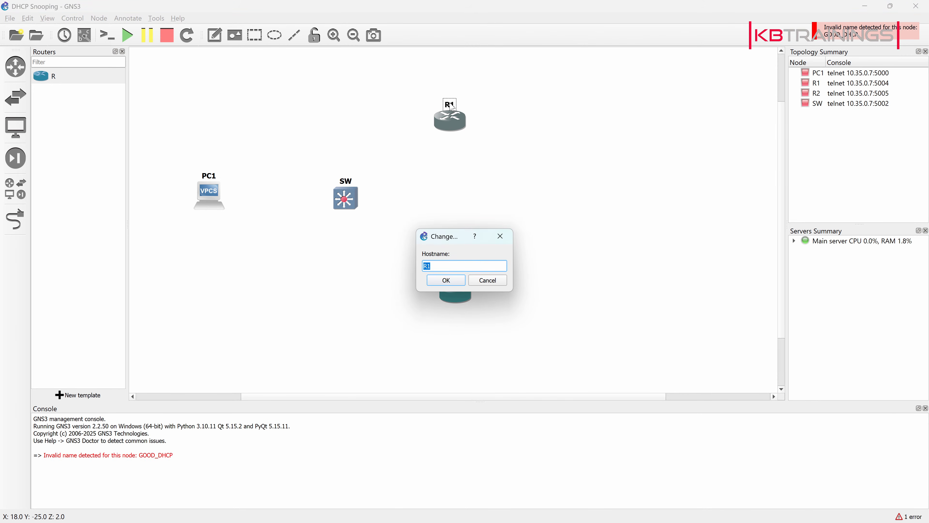
pyautogui.write('GO')
pyautogui.press('BackSpace')
pyautogui.press('Return')
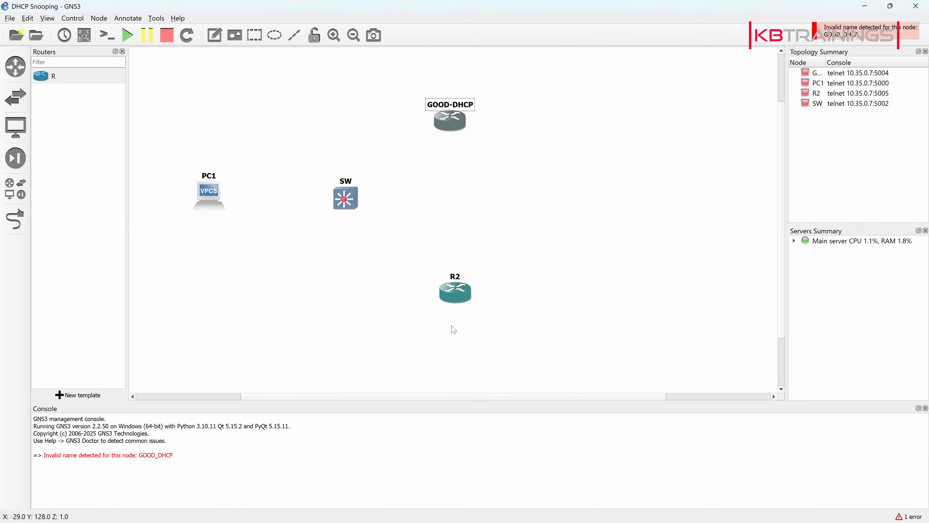
# Change the lower router's hostname to BAD-DHCP.
pyautogui.doubleClick(456, 277)
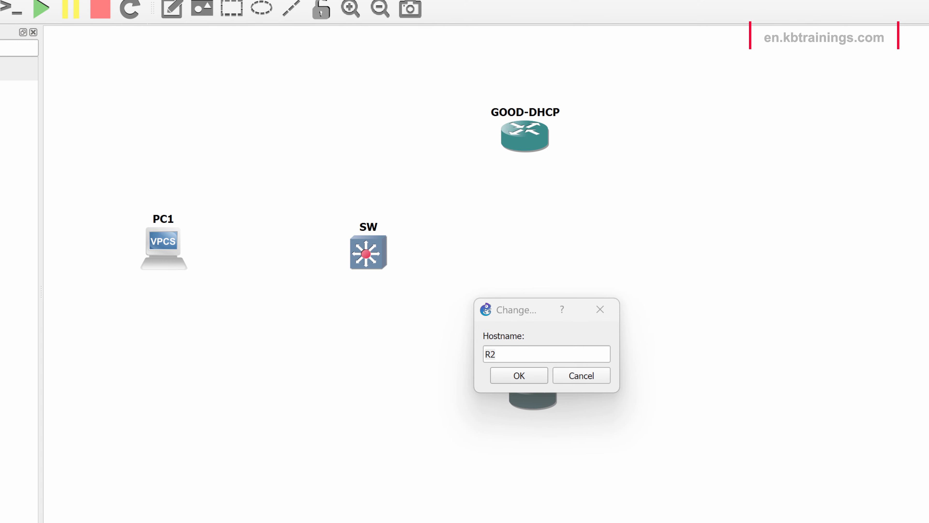
pyautogui.click(509, 343)
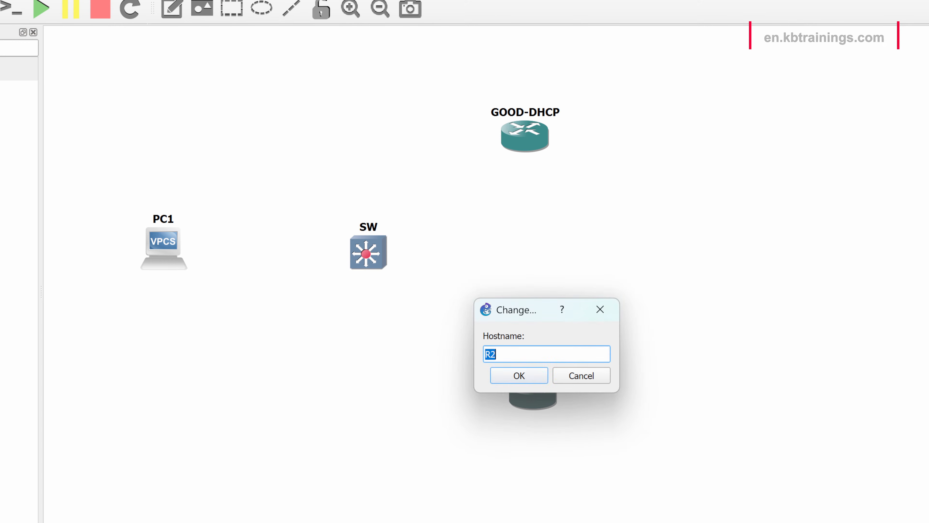
pyautogui.write('BAD-DHCP')
pyautogui.press('Return')
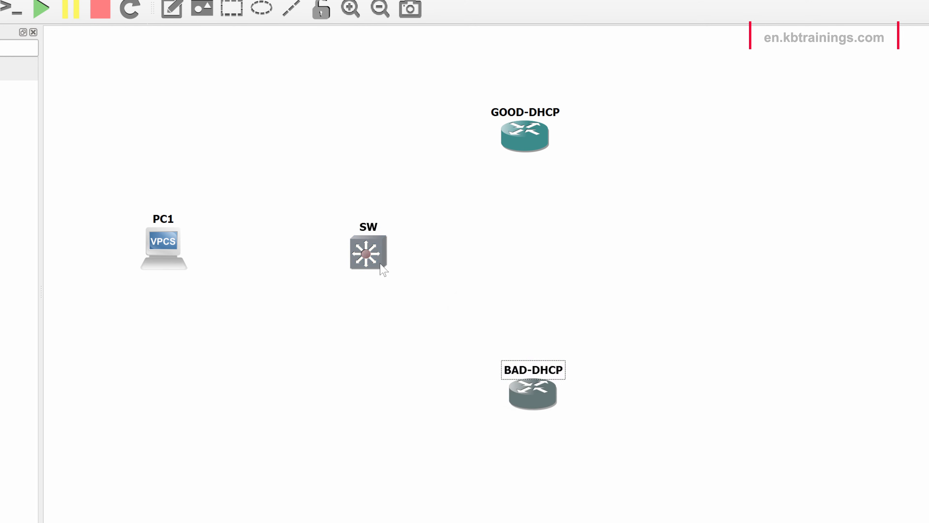
# Level the switch with PC1 and link its Gi0/0 port to GigabitEthernet1/0 on the GOOD-DHCP router.
pyautogui.moveTo(379, 264)
pyautogui.mouseDown()
pyautogui.moveTo(387, 245)
pyautogui.moveTo(374, 256)
pyautogui.mouseUp()
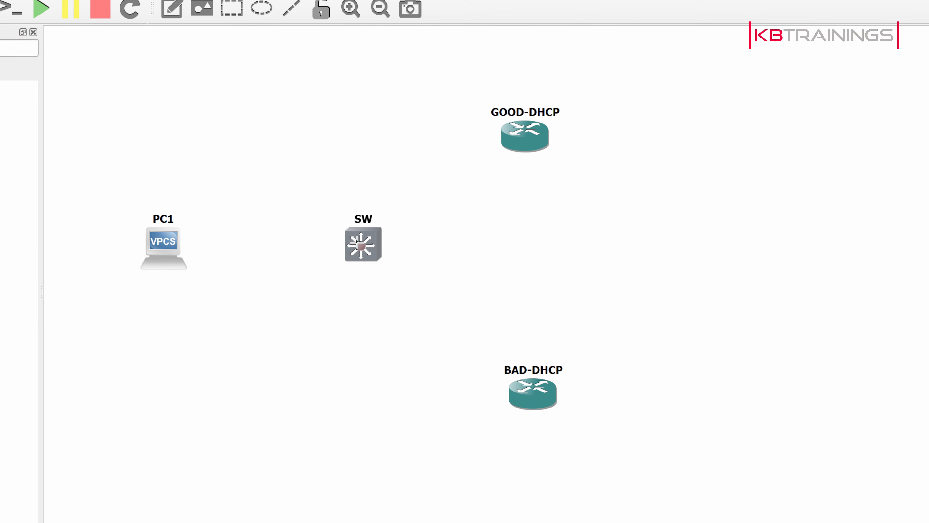
pyautogui.click(357, 242)
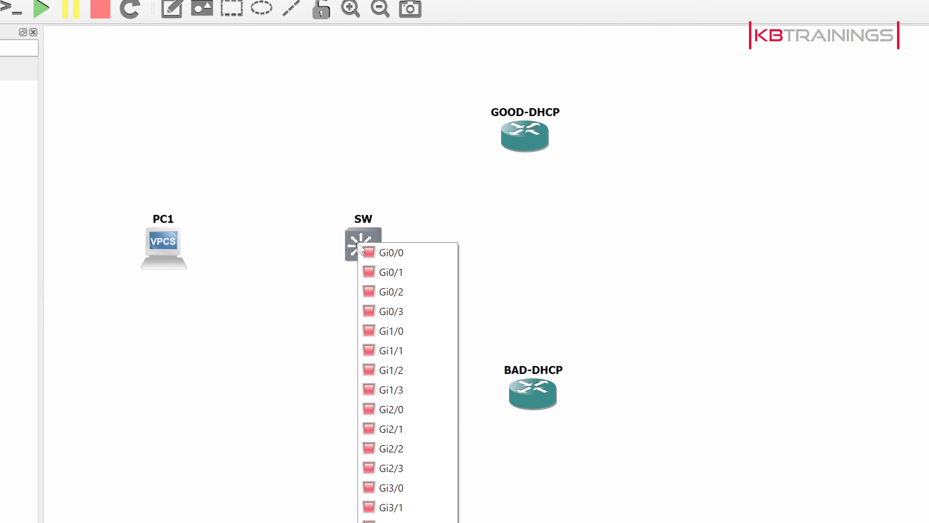
pyautogui.click(380, 256)
pyautogui.click(531, 132)
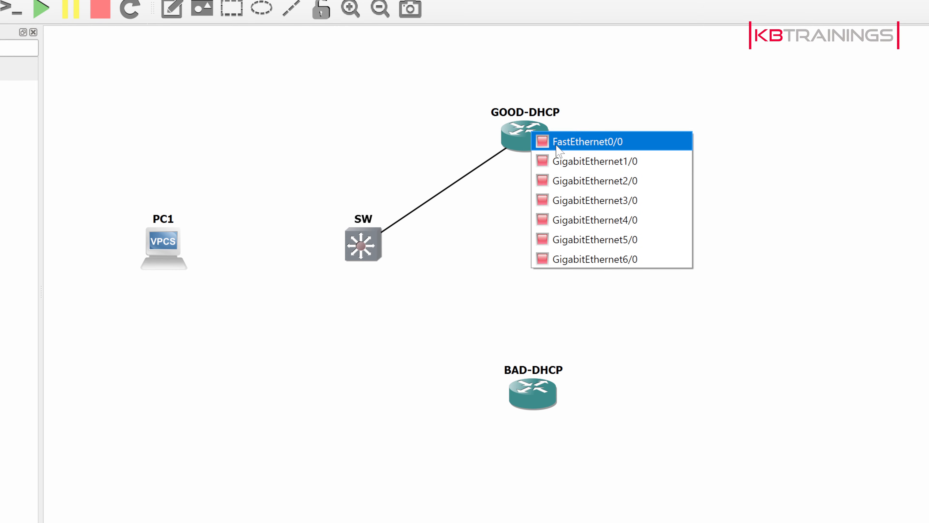
pyautogui.click(564, 162)
# Link the switch's Gi0/1 port to GigabitEthernet1/0 on the BAD-DHCP router.
pyautogui.click(357, 248)
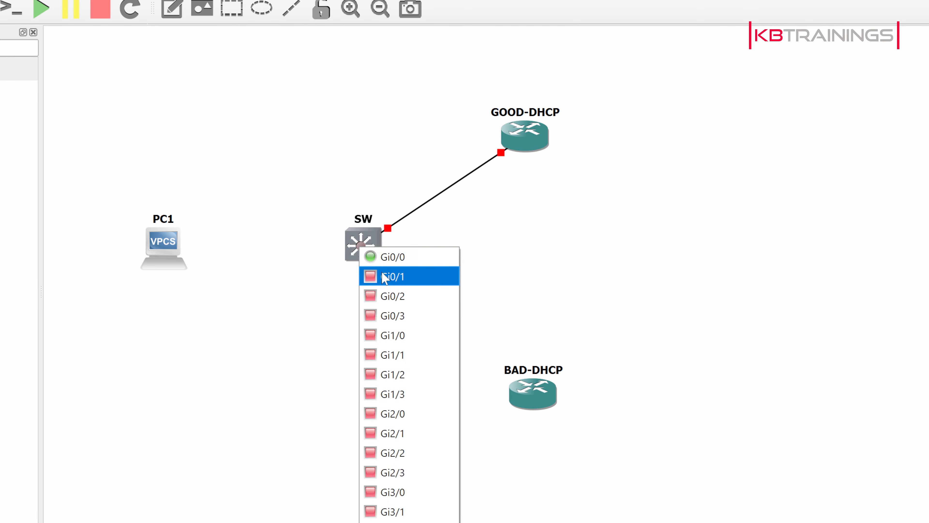
pyautogui.click(384, 277)
pyautogui.click(524, 396)
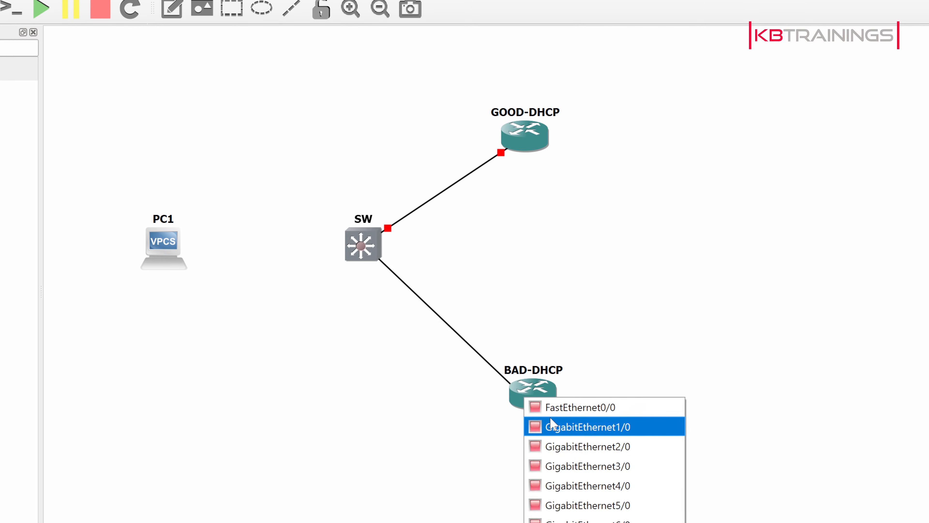
pyautogui.click(552, 425)
# Link the switch's Gi0/2 port to Ethernet0 on PC1.
pyautogui.click(360, 247)
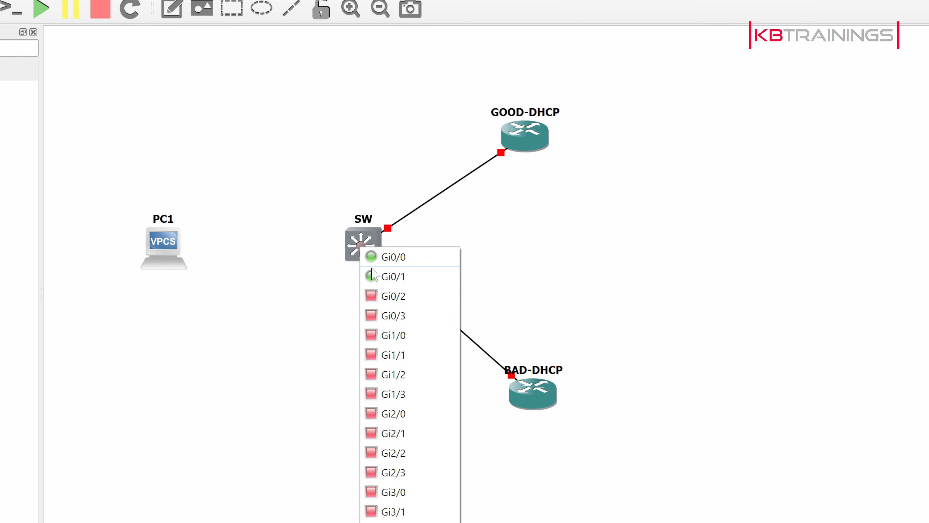
pyautogui.click(373, 296)
pyautogui.click(156, 244)
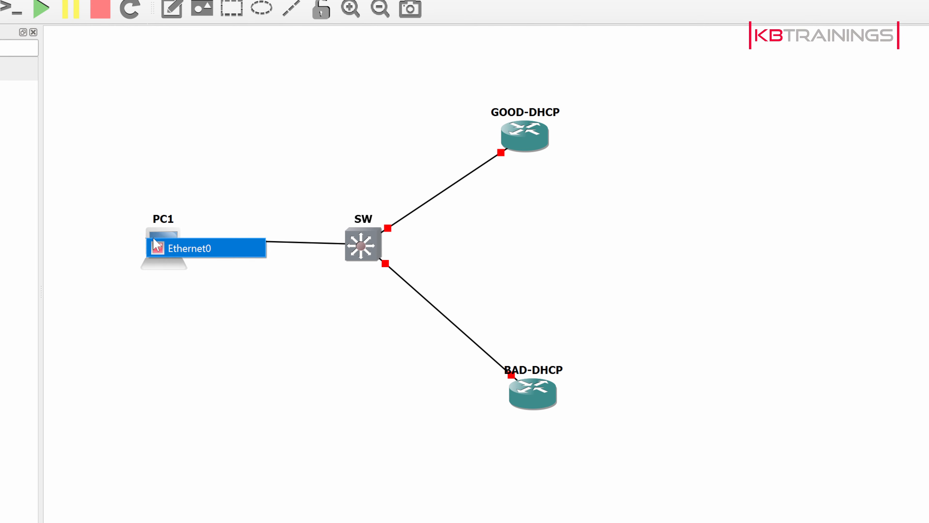
pyautogui.click(163, 248)
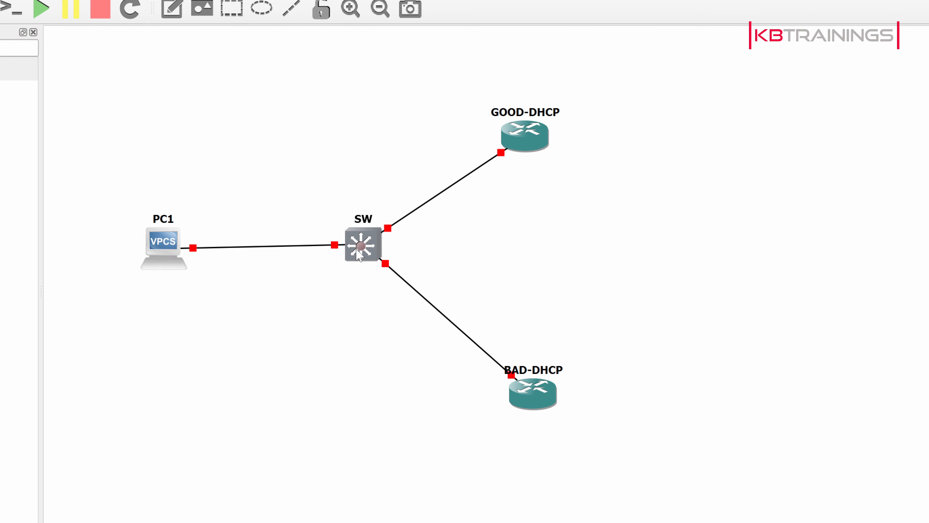
# Nudge the switch slightly away from PC1 and show the interface labels on all links.
pyautogui.moveTo(357, 255); pyautogui.dragTo(365, 257)
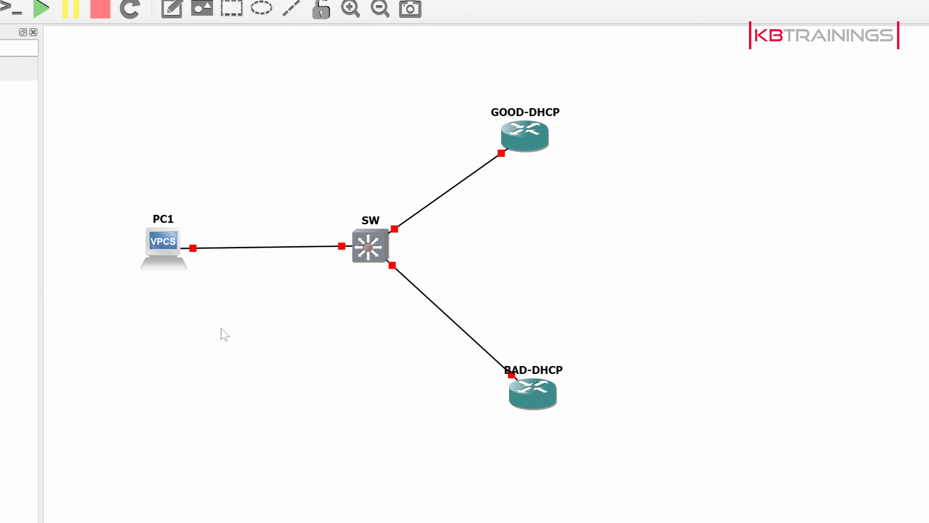
pyautogui.click(142, 312)
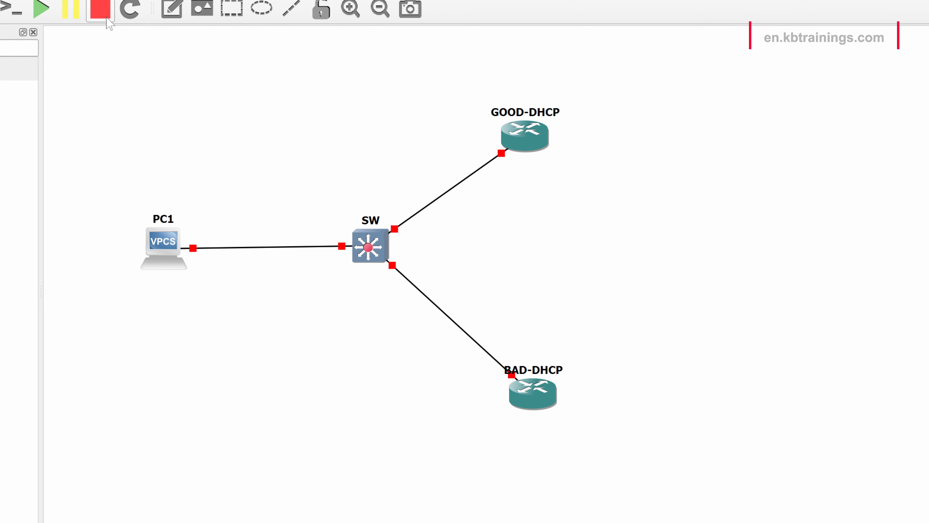
pyautogui.click(0, 8)
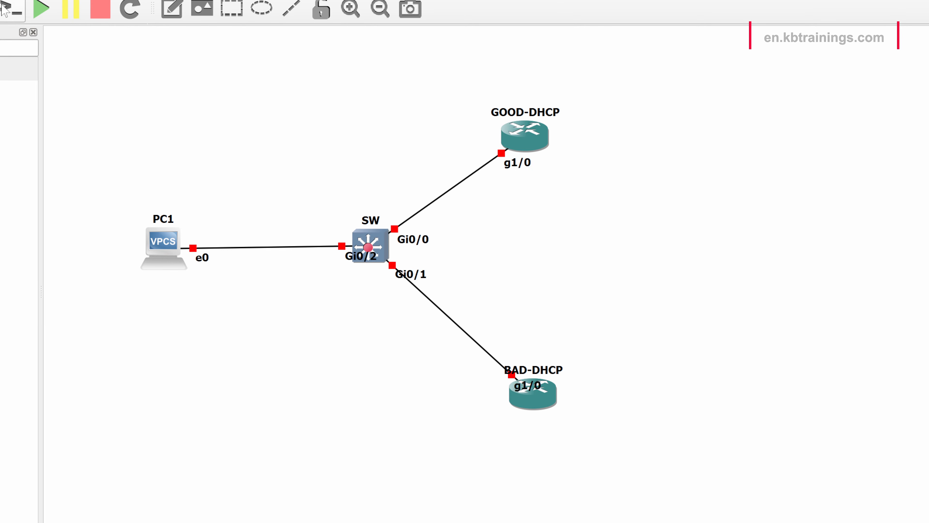
# Add the text note 10.0.0.0/24 above the link between PC1 and the switch.
pyautogui.click(171, 9)
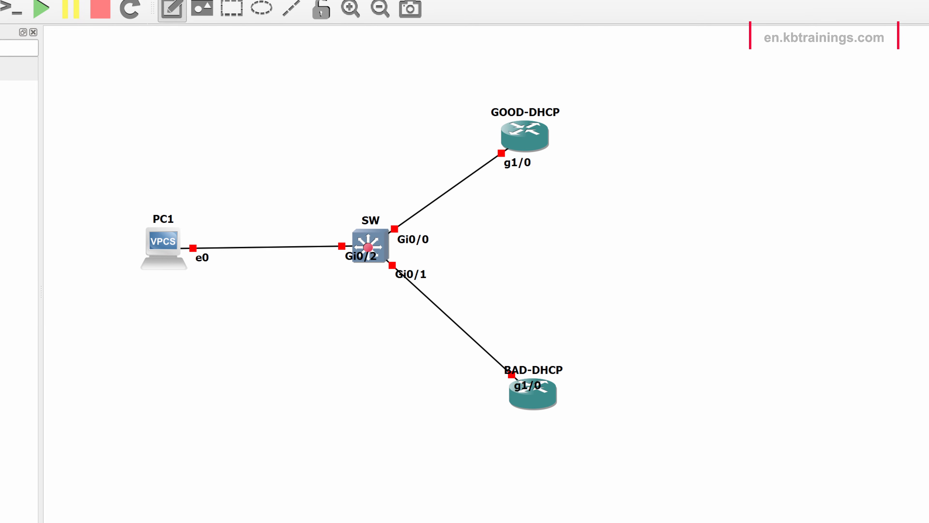
pyautogui.click(231, 157)
pyautogui.write('10.0.0.')
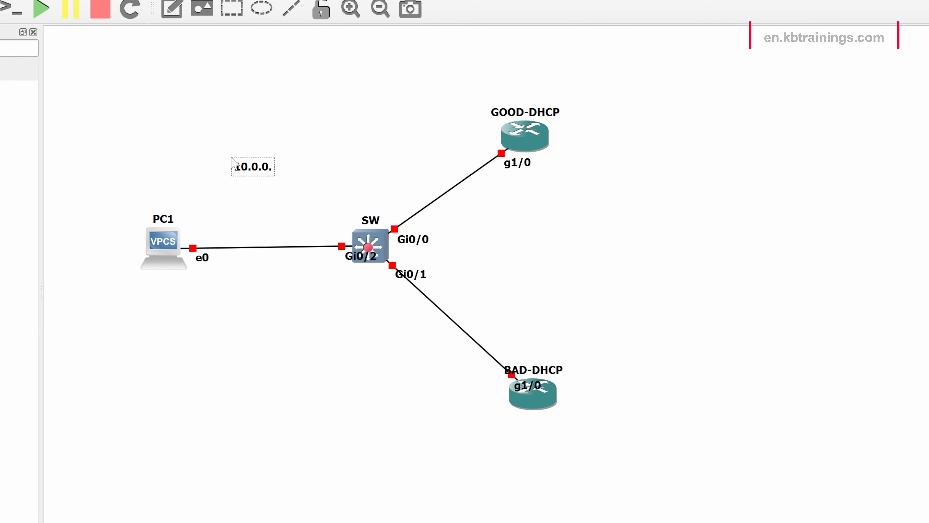
pyautogui.write('0/24')
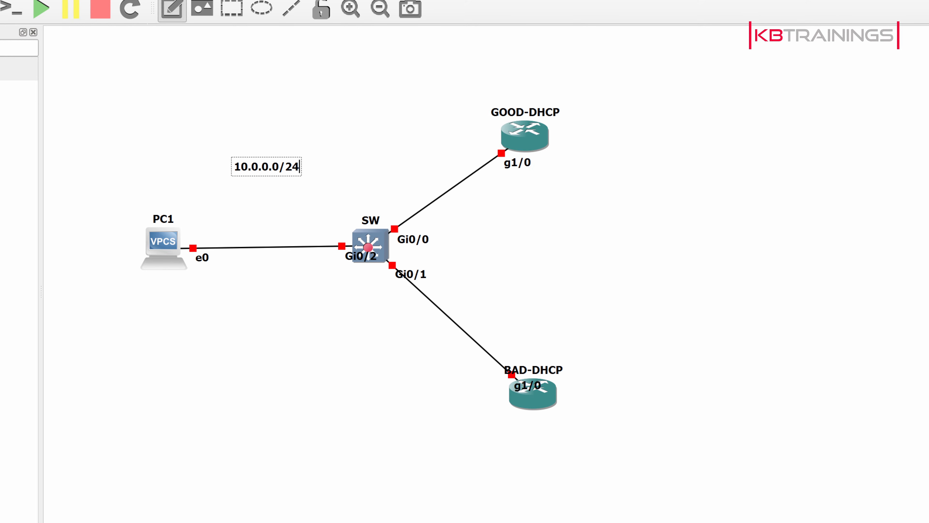
# Add the notes 10.0.0.1 and 10.0.0.250 and place them beside the g1/0 link ends of GOOD-DHCP and BAD-DHCP respectively.
pyautogui.click(171, 9)
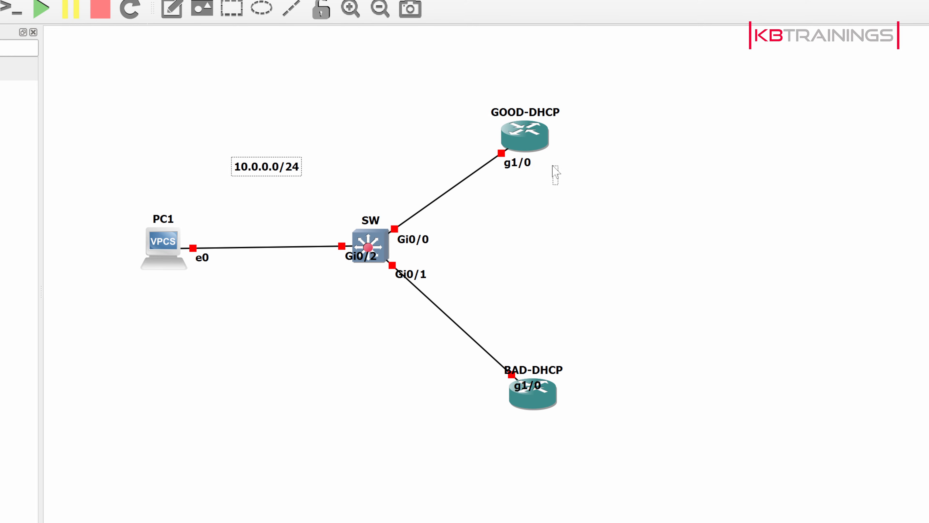
pyautogui.write('10.0.0.1')
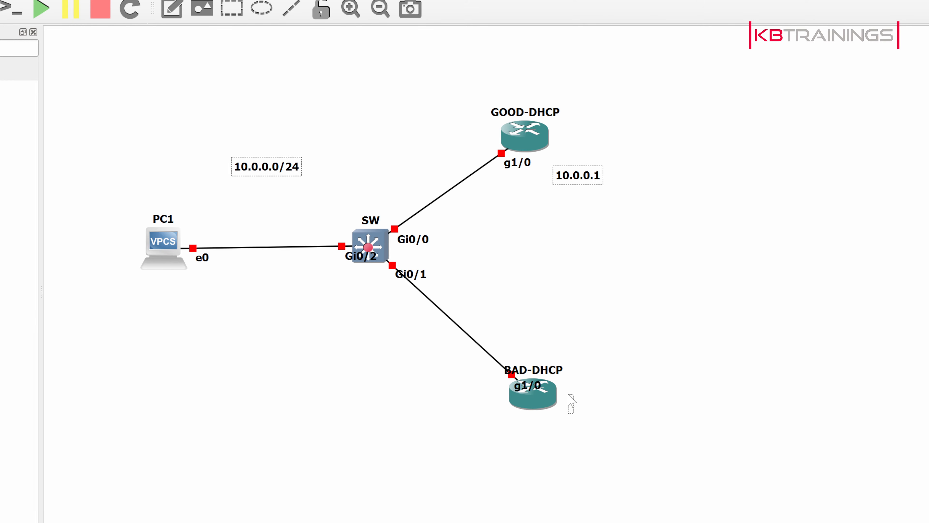
pyautogui.write('10.0.0.250')
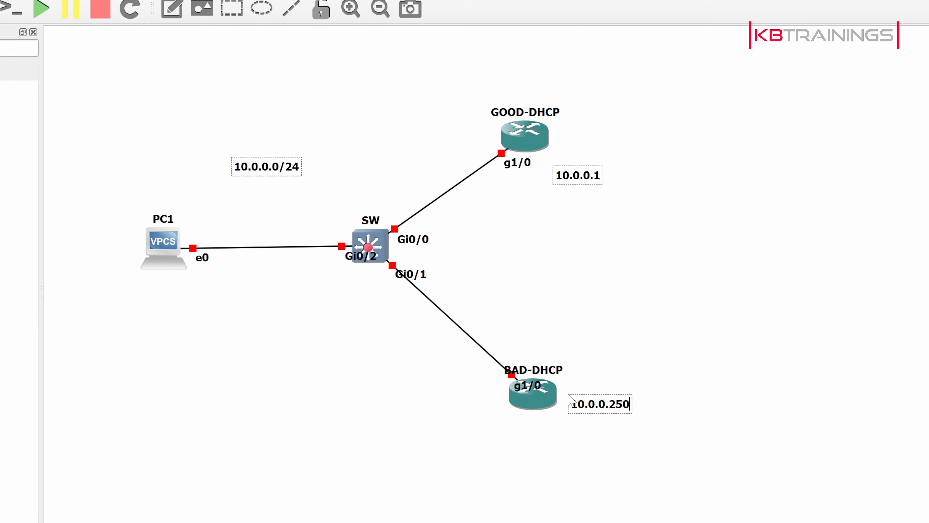
pyautogui.click(507, 326)
pyautogui.moveTo(595, 406); pyautogui.dragTo(454, 386)
pyautogui.moveTo(582, 180)
pyautogui.mouseDown()
pyautogui.moveTo(464, 152)
pyautogui.moveTo(471, 154)
pyautogui.mouseUp()
# Start all devices in the topology.
pyautogui.click(43, 9)
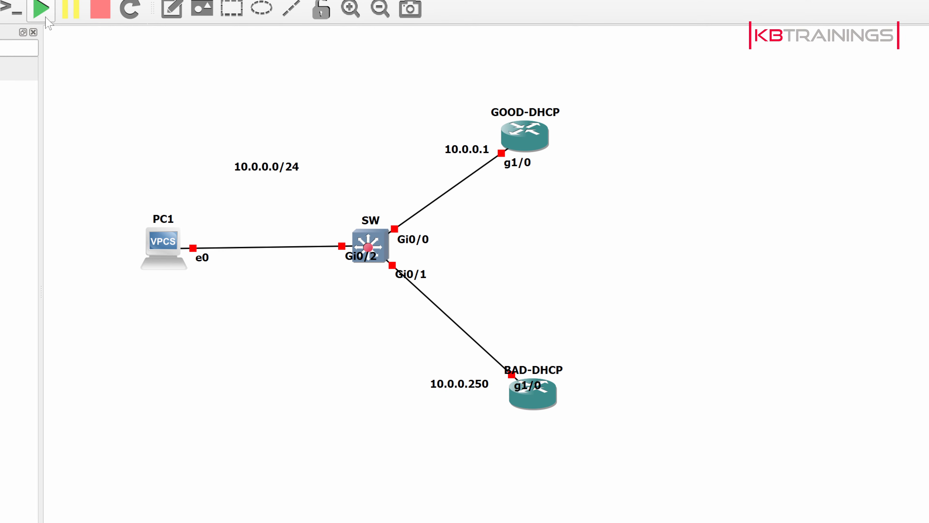
pyautogui.click(576, 380)
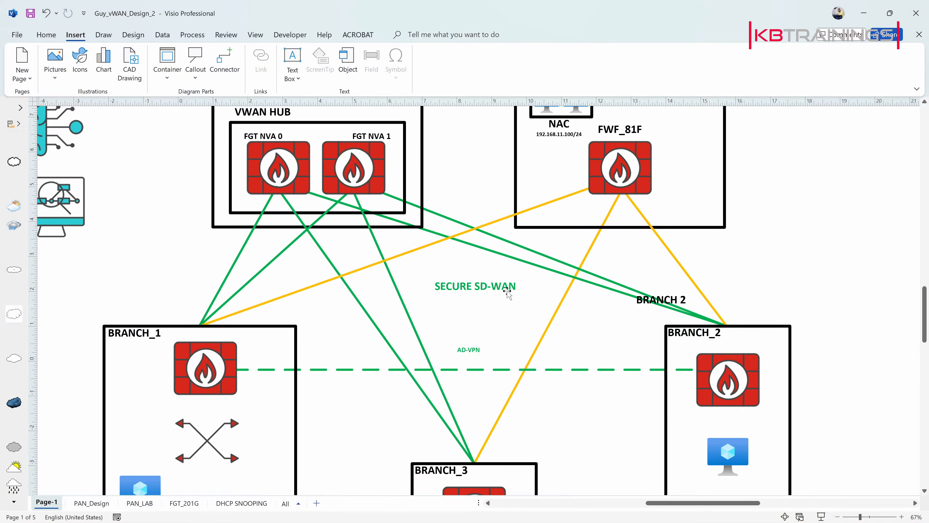
# Rename the label above the DC firewall to FWF_91G in the Visio network diagram.
pyautogui.scroll(-1, 580, 278)
pyautogui.scroll(-3, 580, 278)
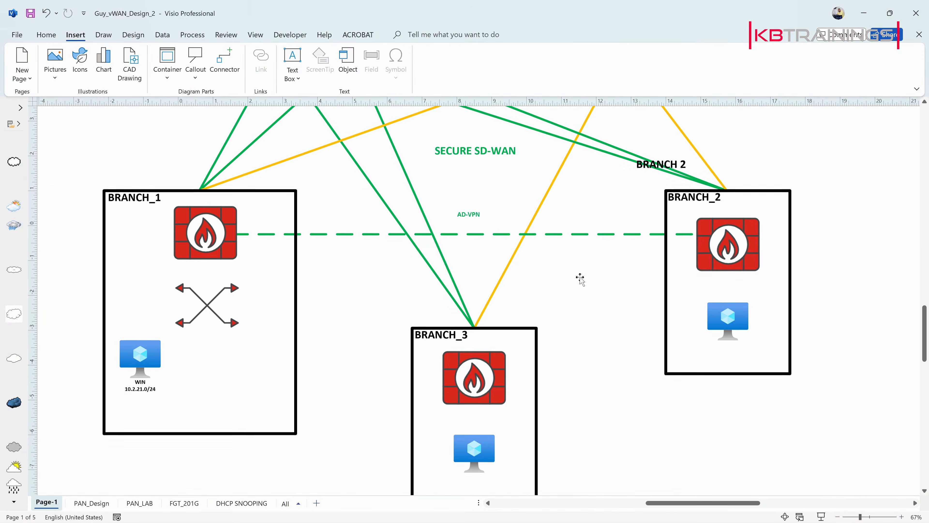
pyautogui.scroll(6, 579, 277)
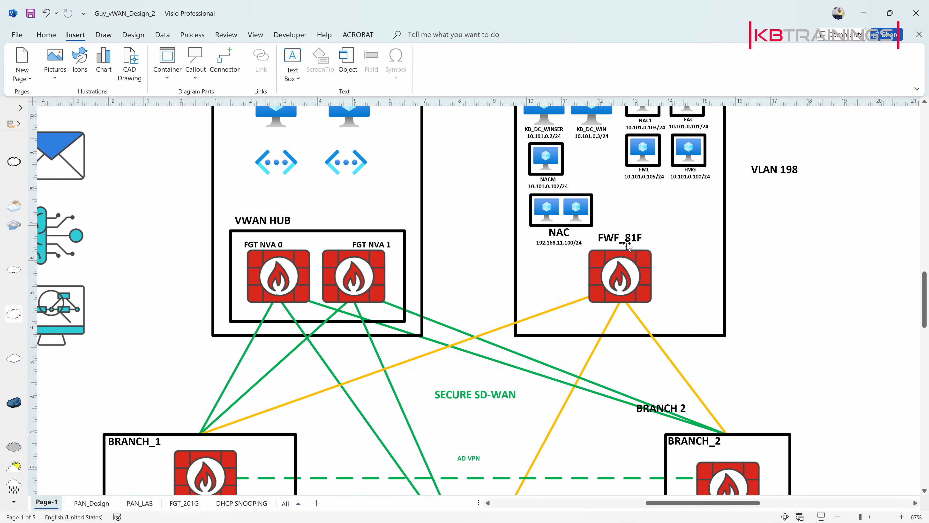
pyautogui.doubleClick(627, 243)
pyautogui.click(627, 242)
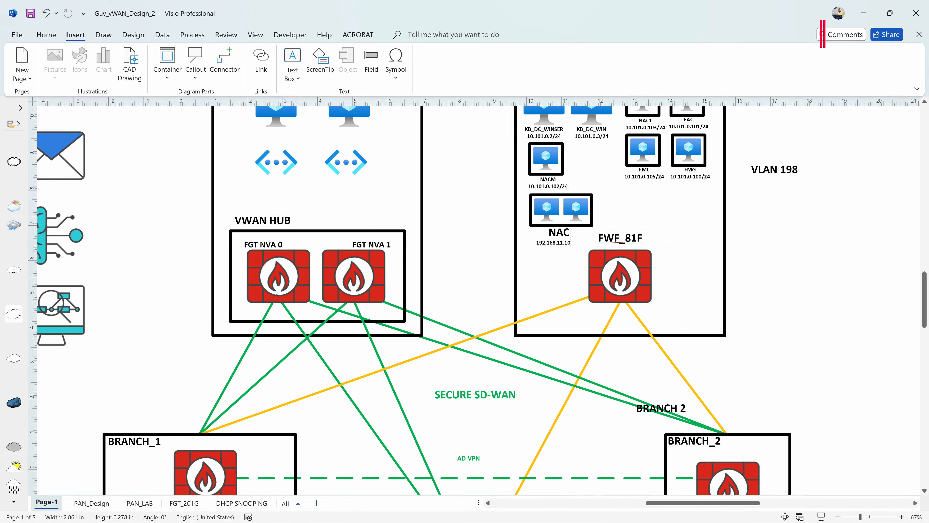
pyautogui.moveTo(626, 239); pyautogui.dragTo(643, 240)
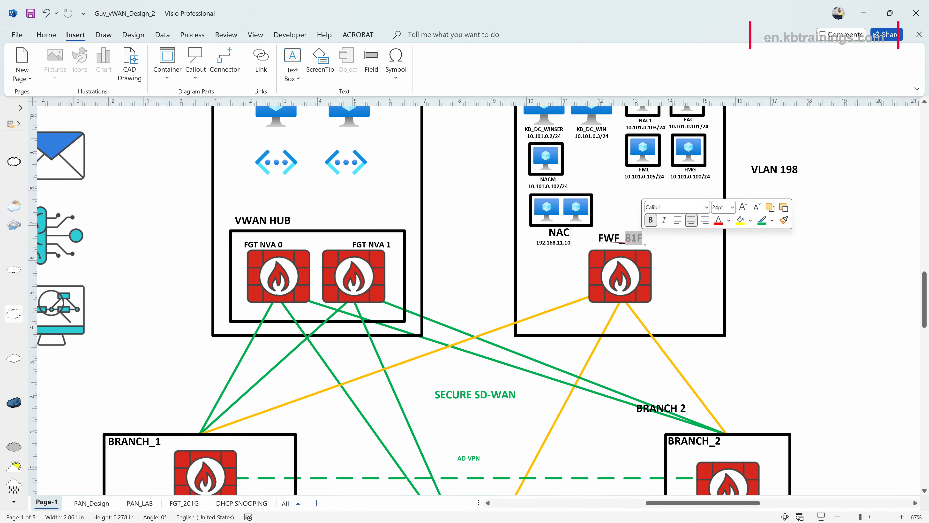
pyautogui.write('91G')
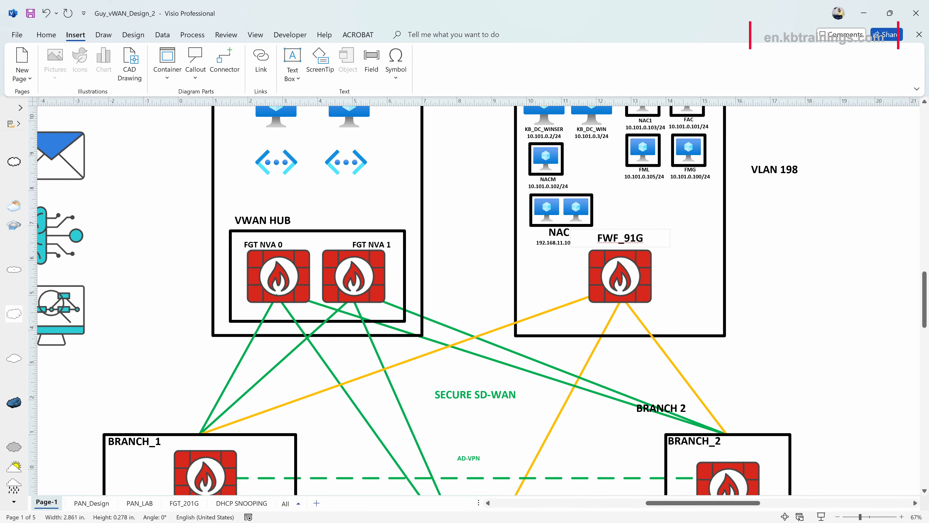
pyautogui.click(729, 272)
pyautogui.scroll(-3, 736, 271)
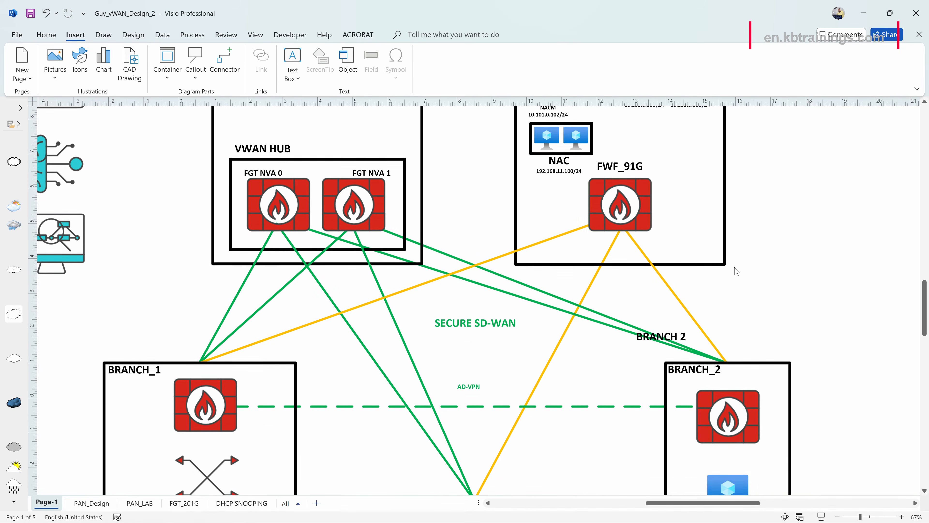
pyautogui.scroll(7, 734, 268)
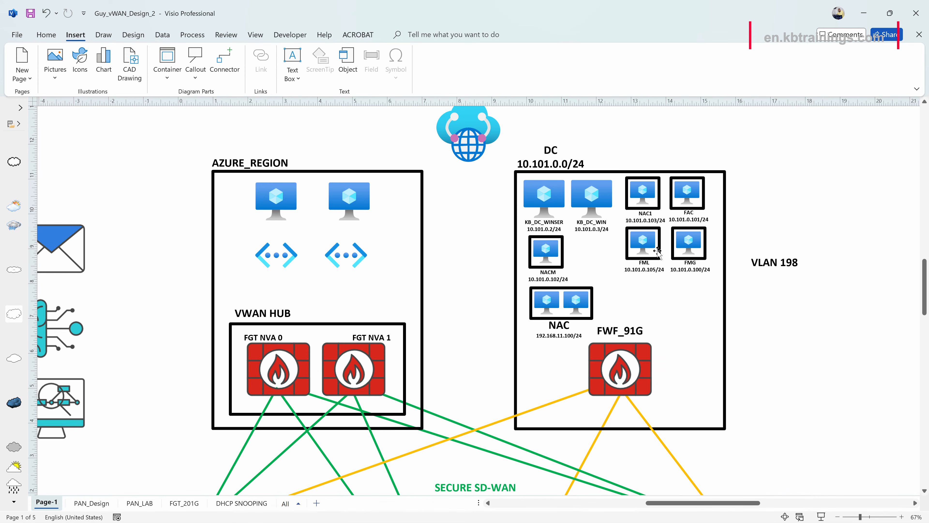
pyautogui.scroll(-11, 611, 300)
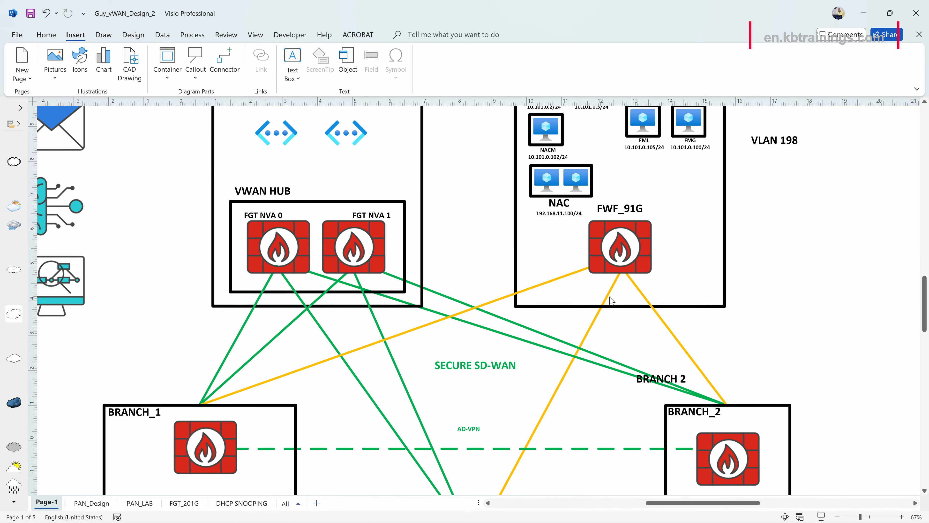
pyautogui.scroll(3, 611, 300)
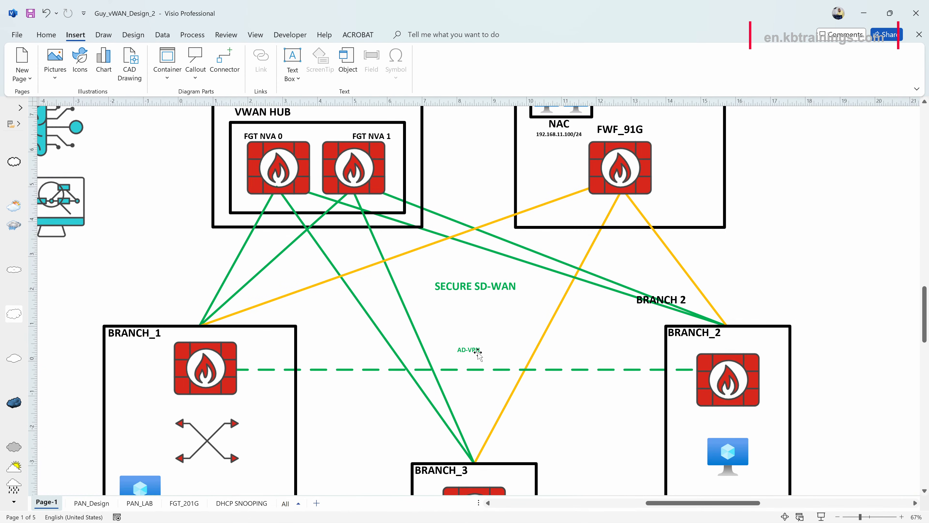
pyautogui.scroll(-3, 343, 420)
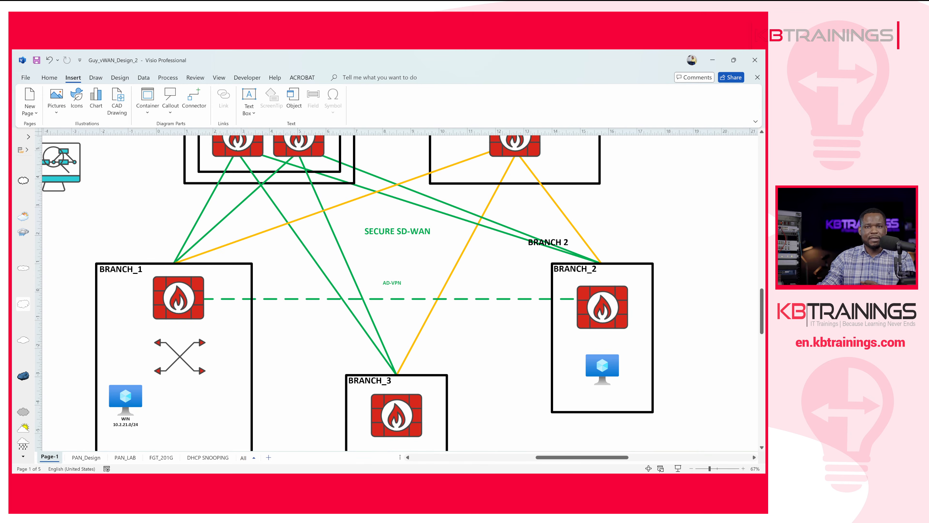
pyautogui.hotkey('alt', 'Tab')
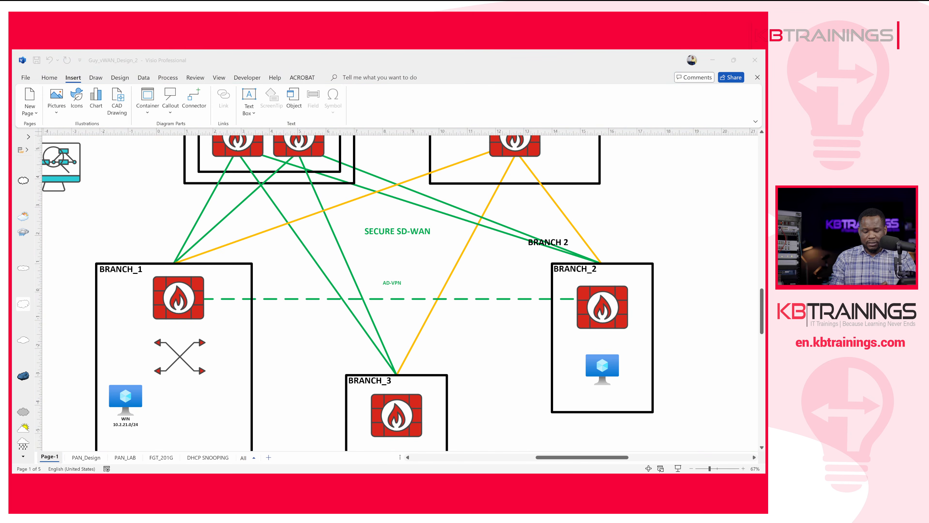